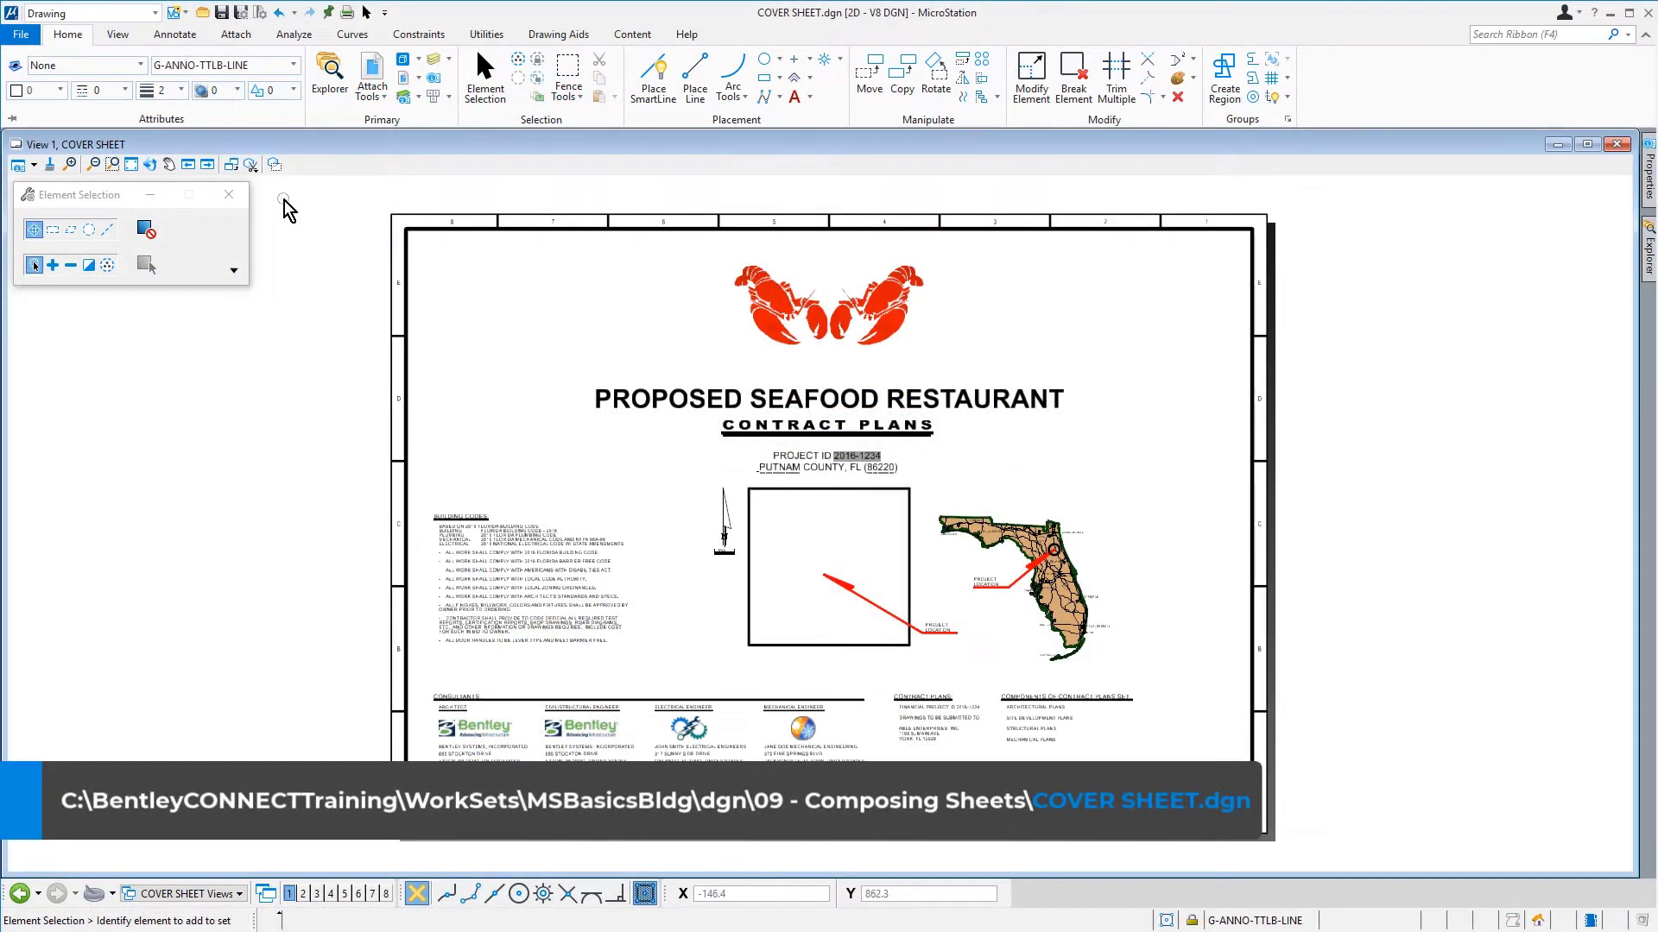
- Open Raster Manager from the Attach Tools list to see the six attached images
left_click(377, 99)
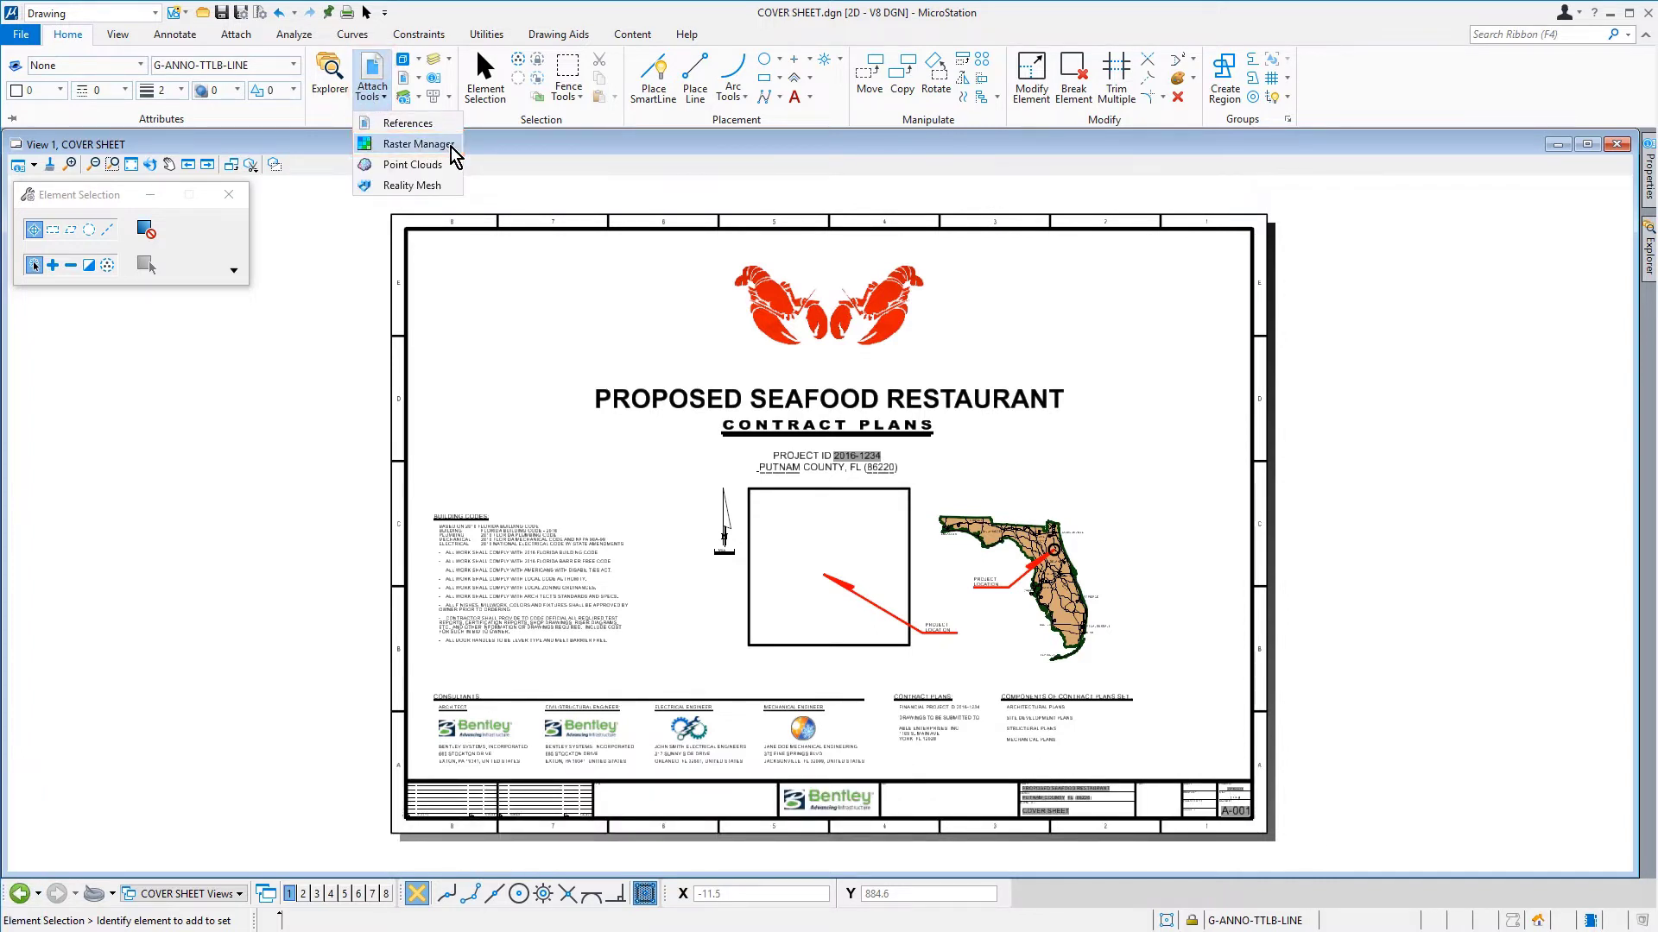
left_click(450, 147)
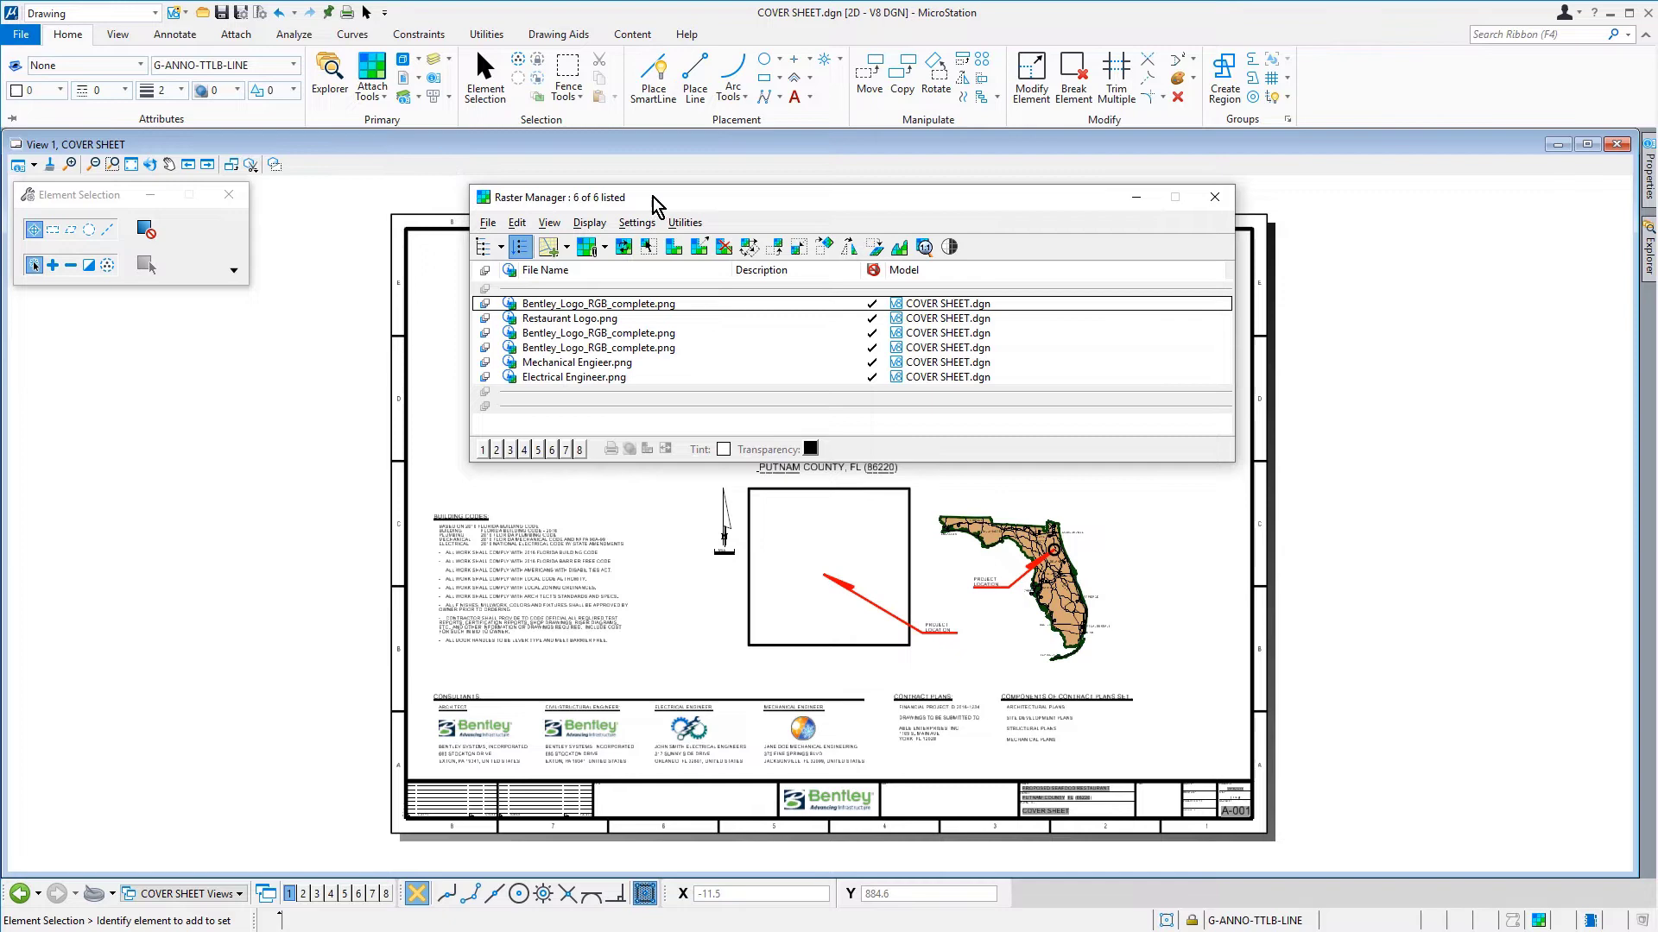
- Select Location Map.png from the MSBasicsBldg data folder as the raster to attach
left_click(589, 256)
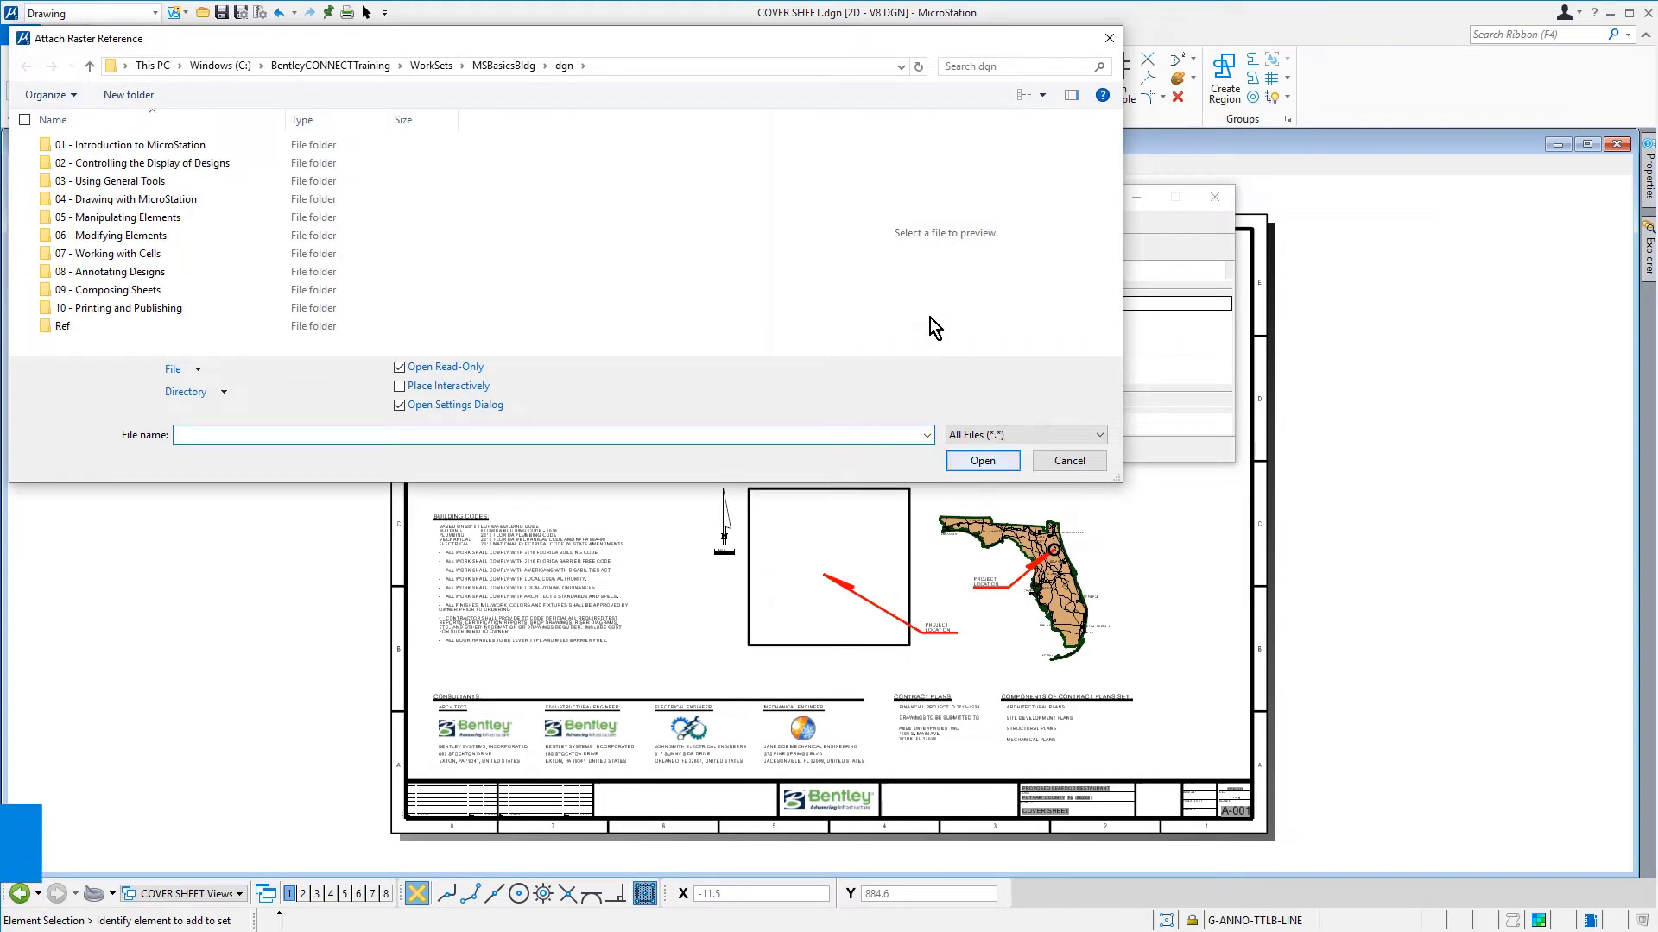
left_click(91, 68)
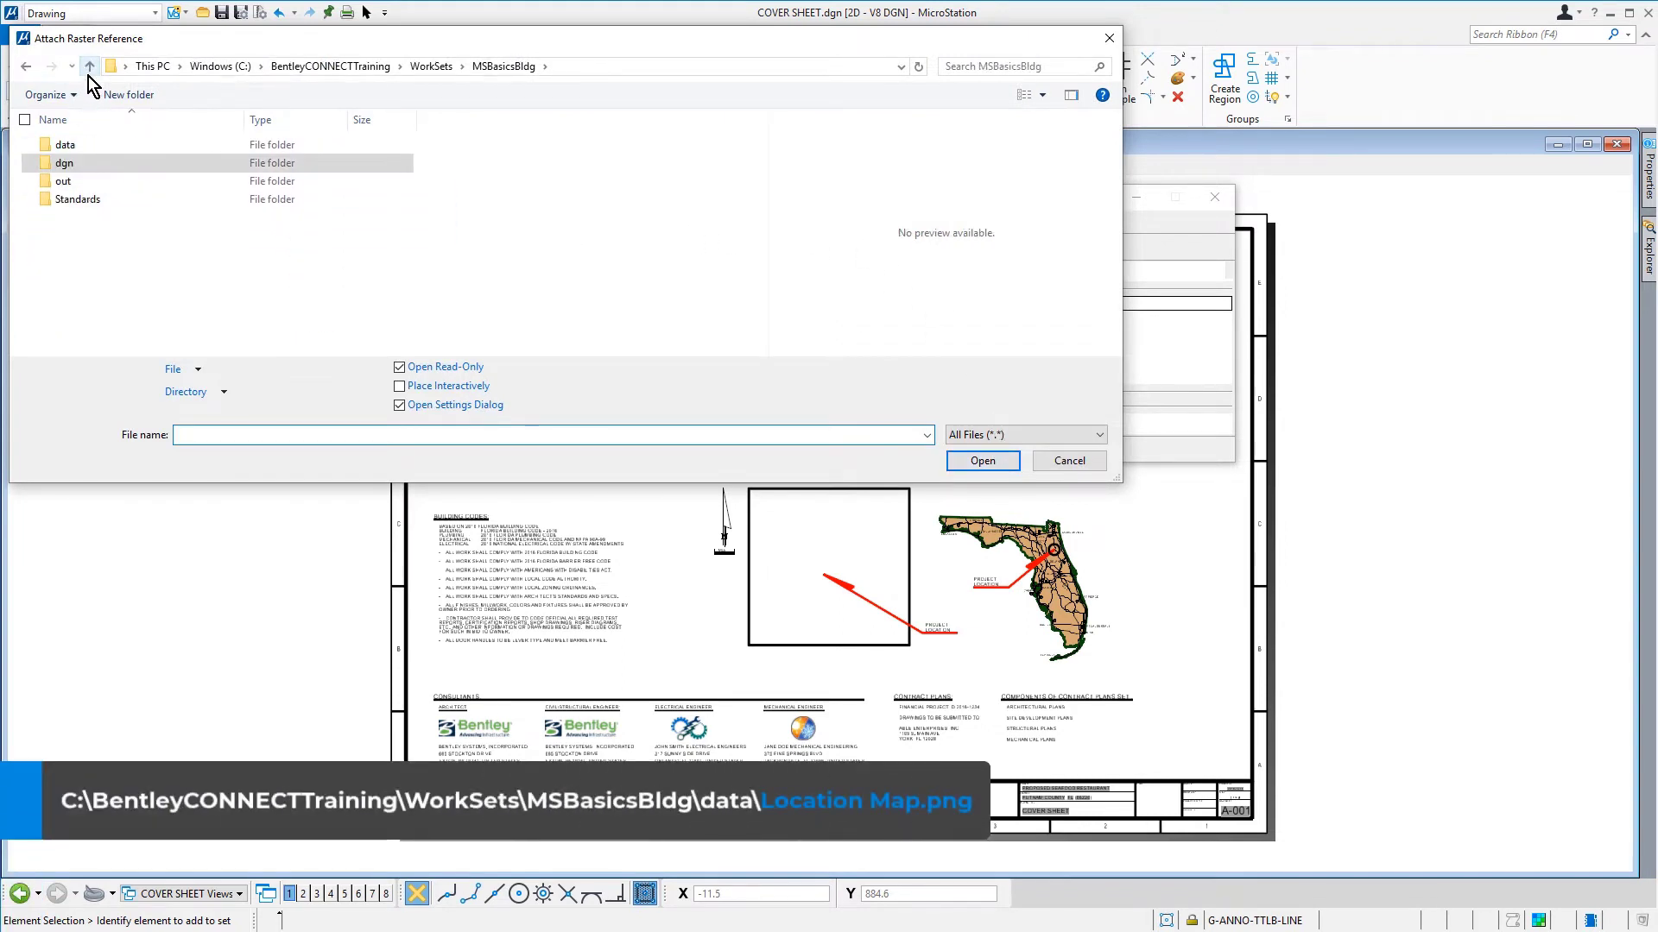
left_click(107, 153)
double_click(107, 151)
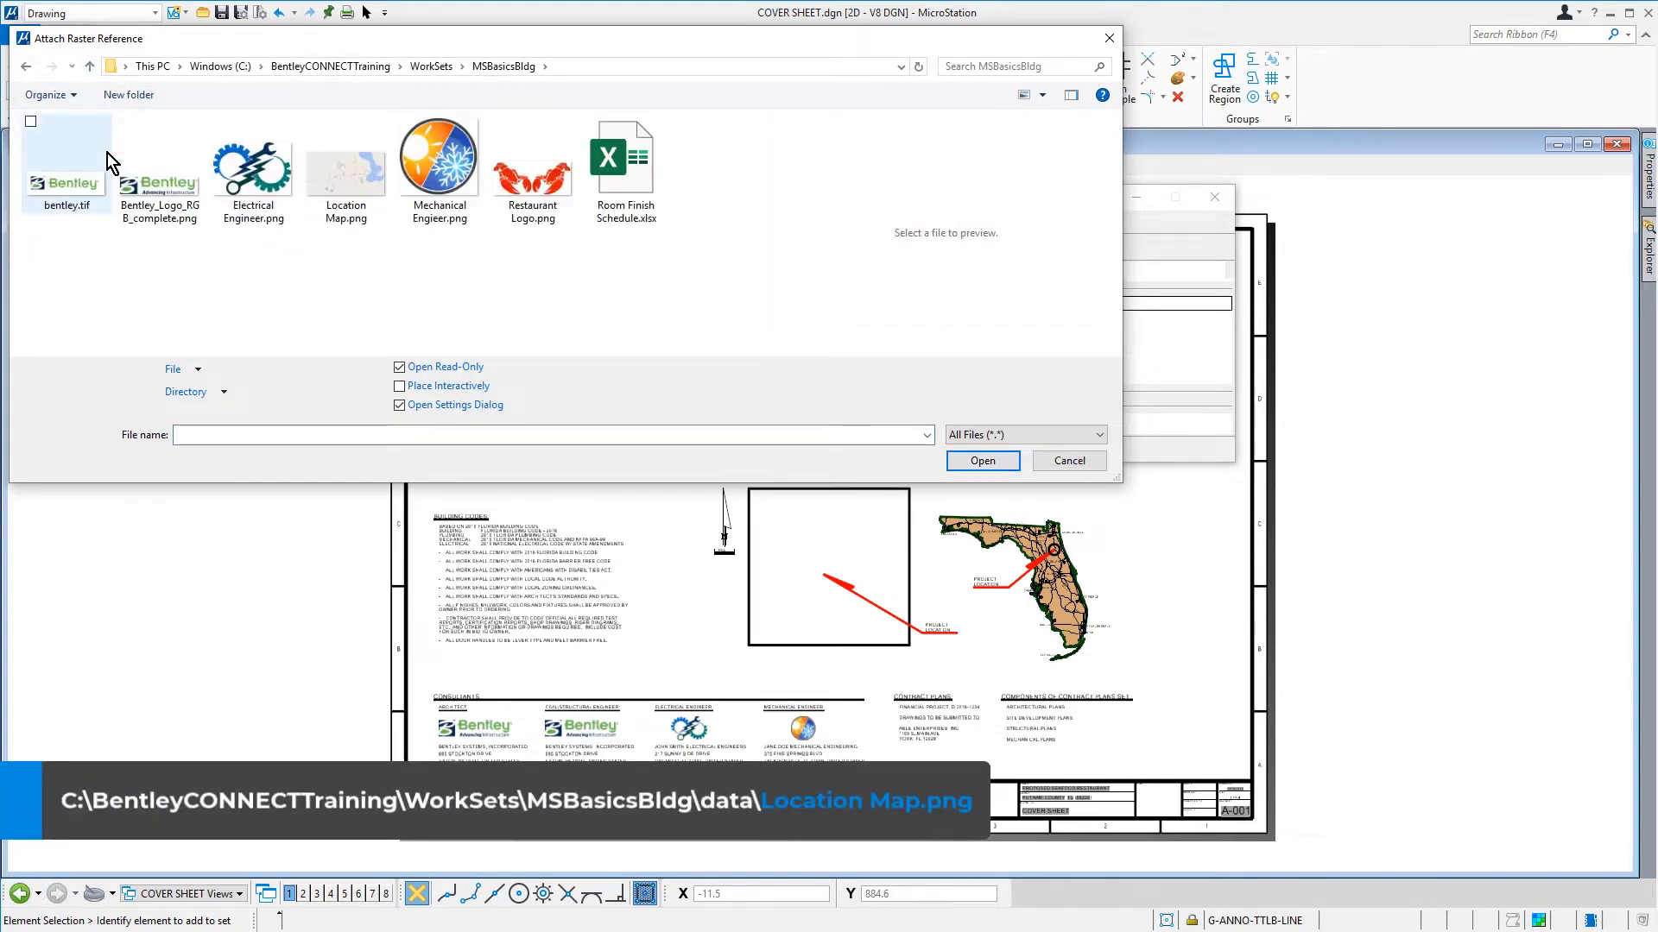
left_click(366, 178)
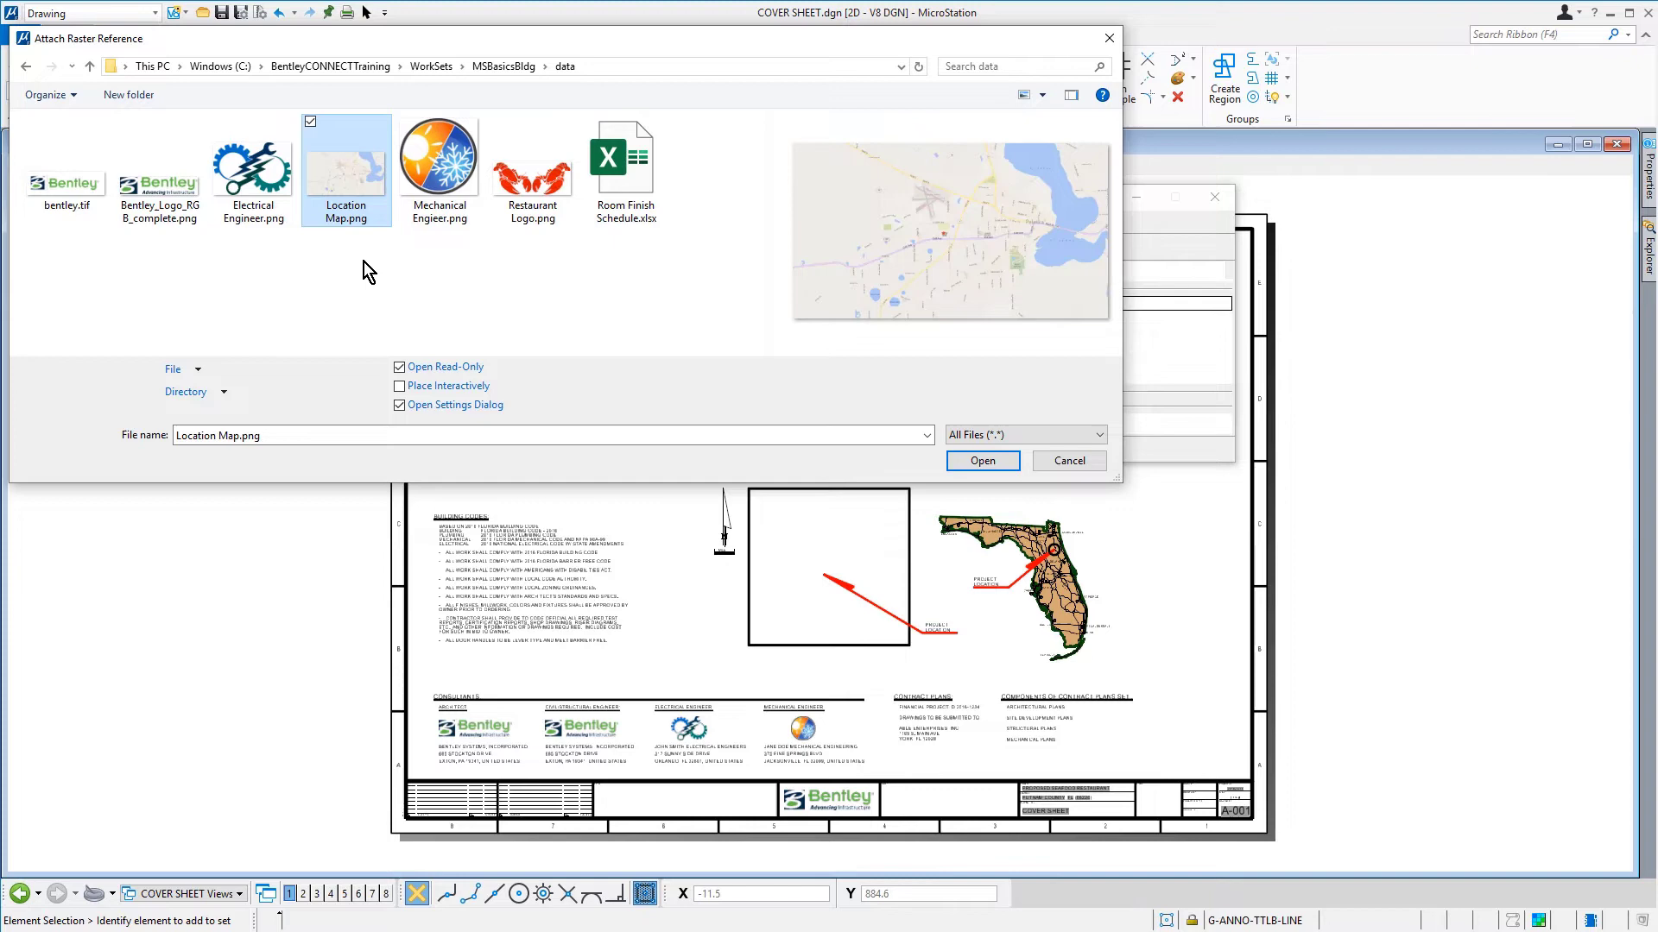
left_click(964, 465)
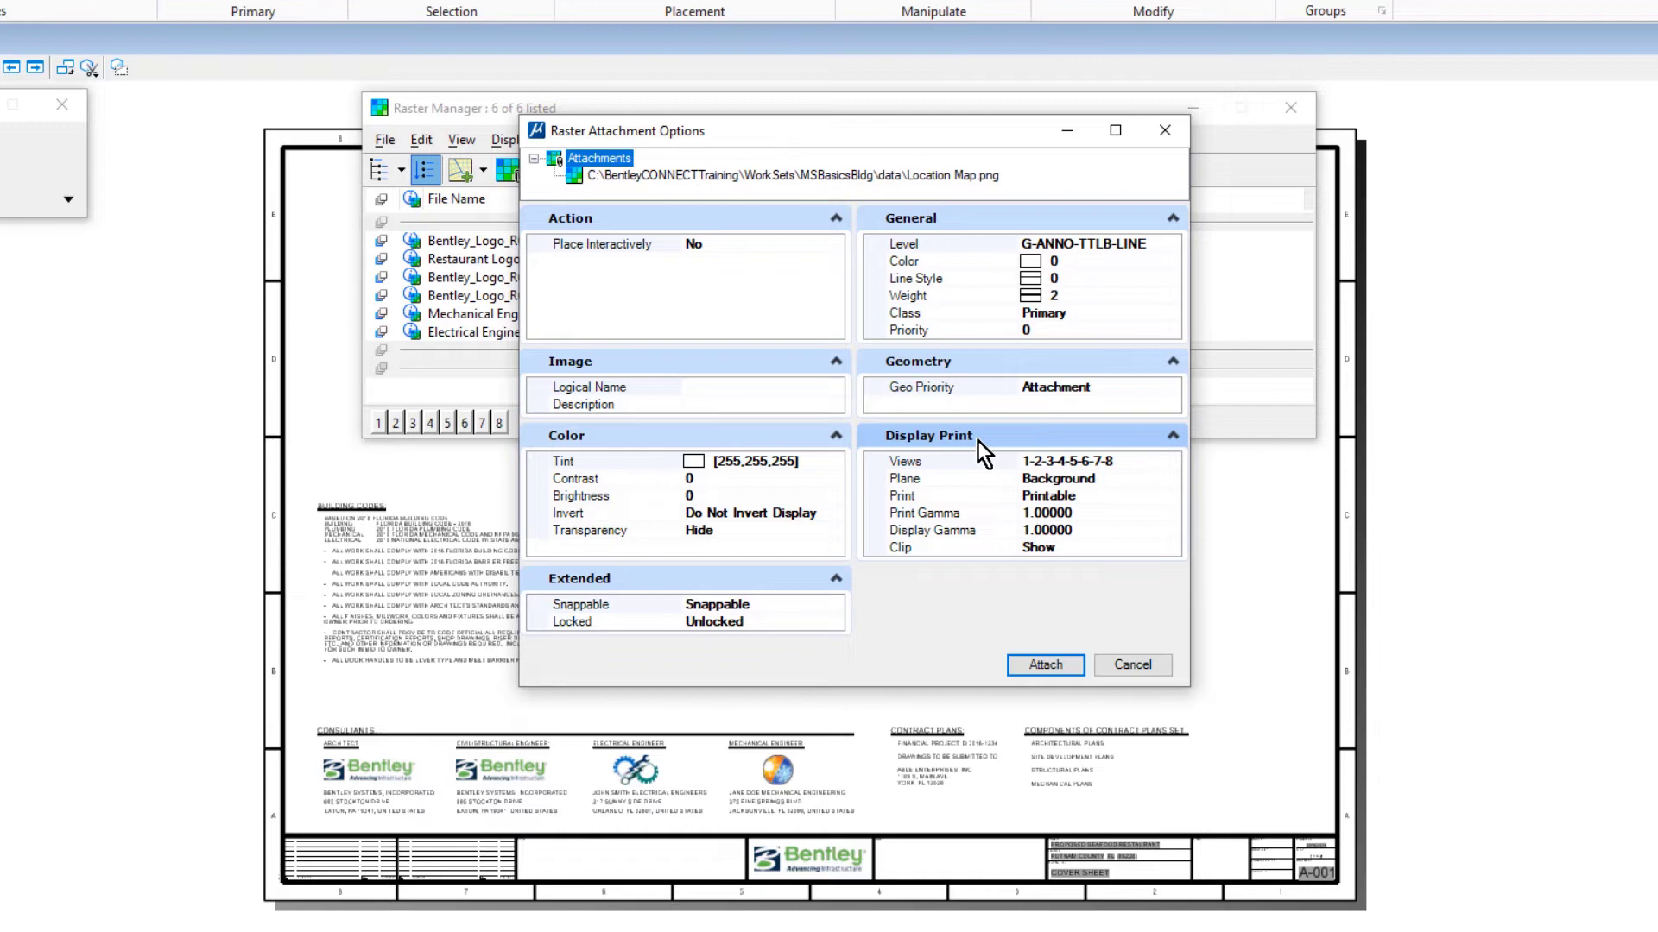
- Set the Location Map.png attachment's level to A-ANNO-REFR
left_click(1164, 247)
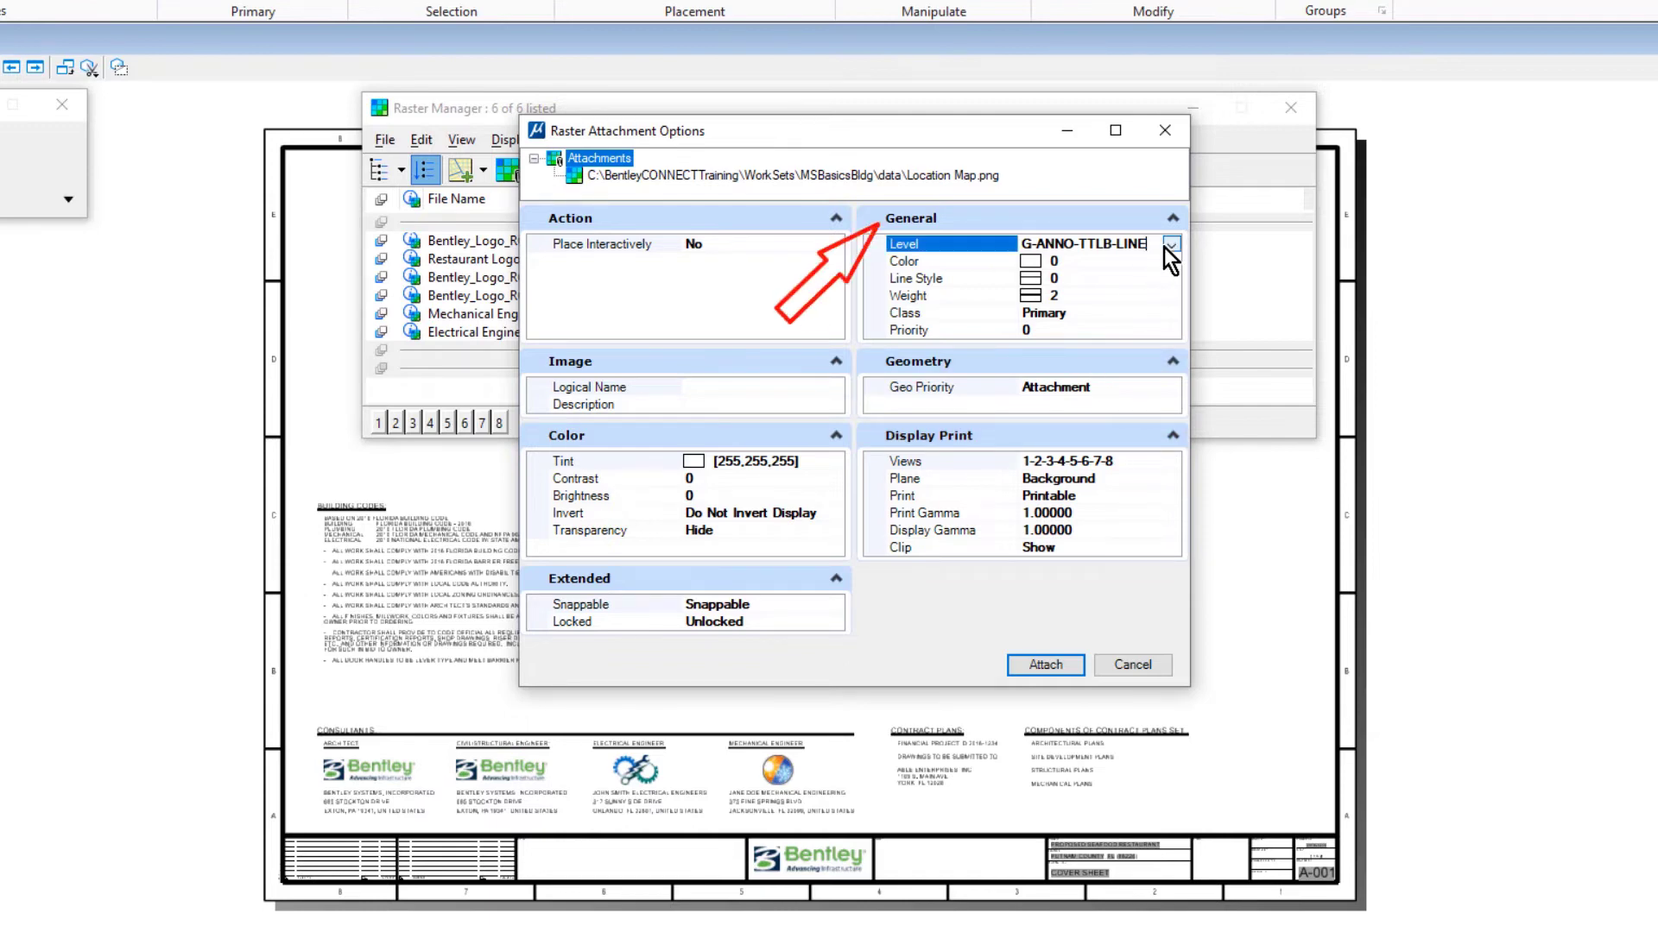
left_click(1169, 245)
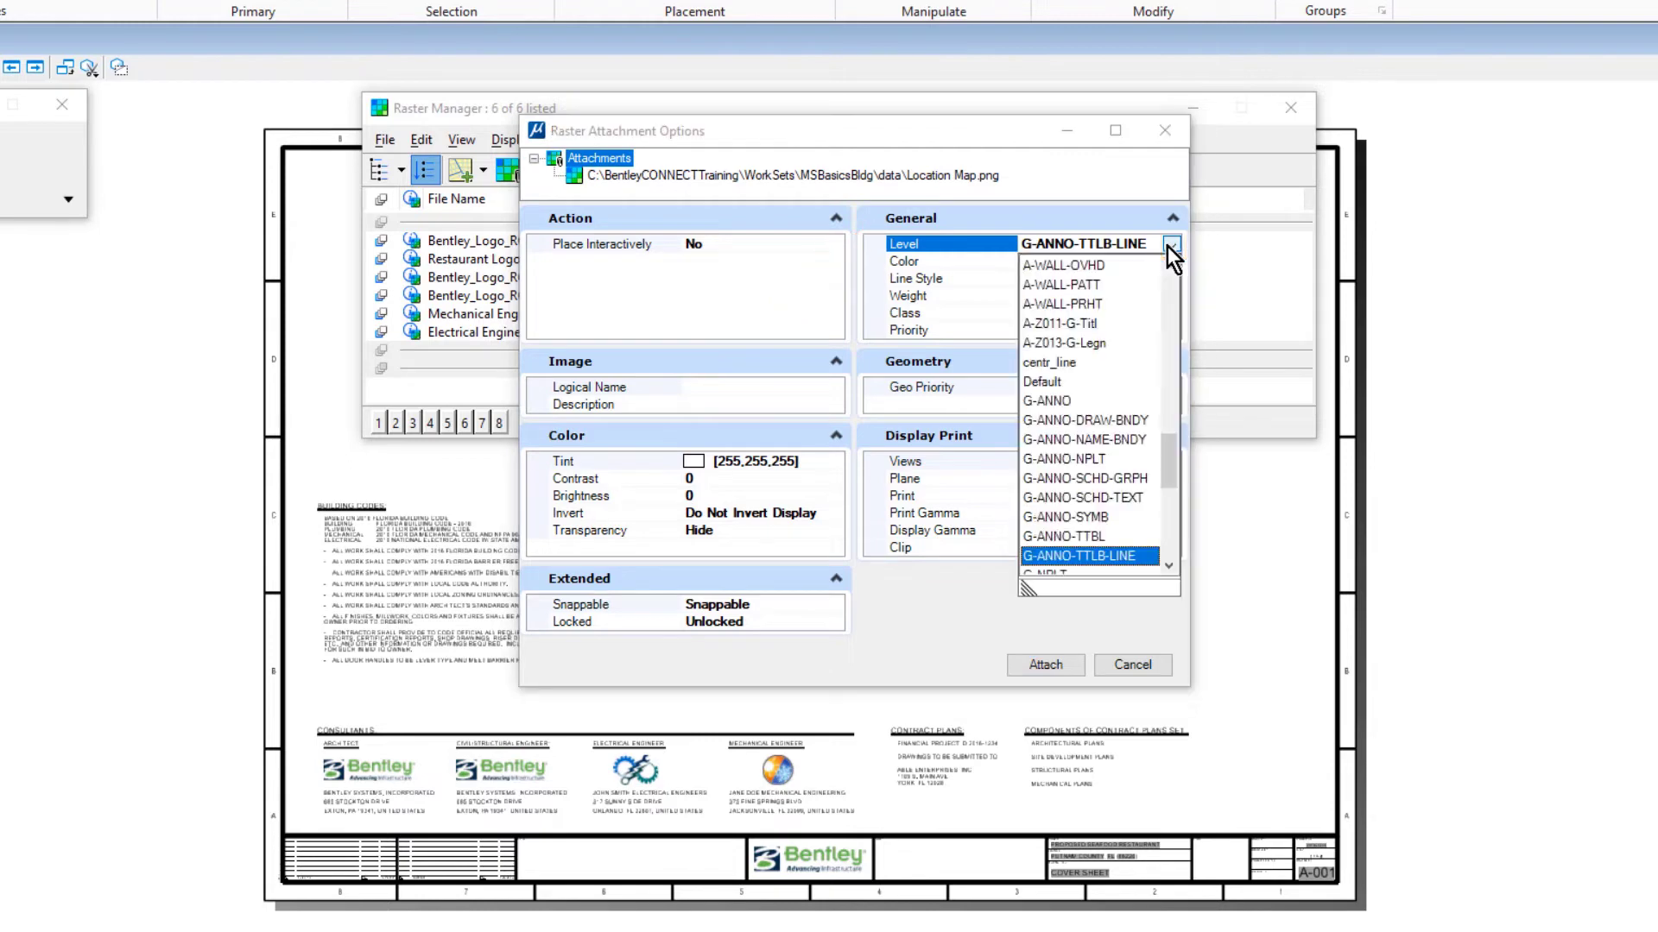
scroll(1167, 273, "up", 5)
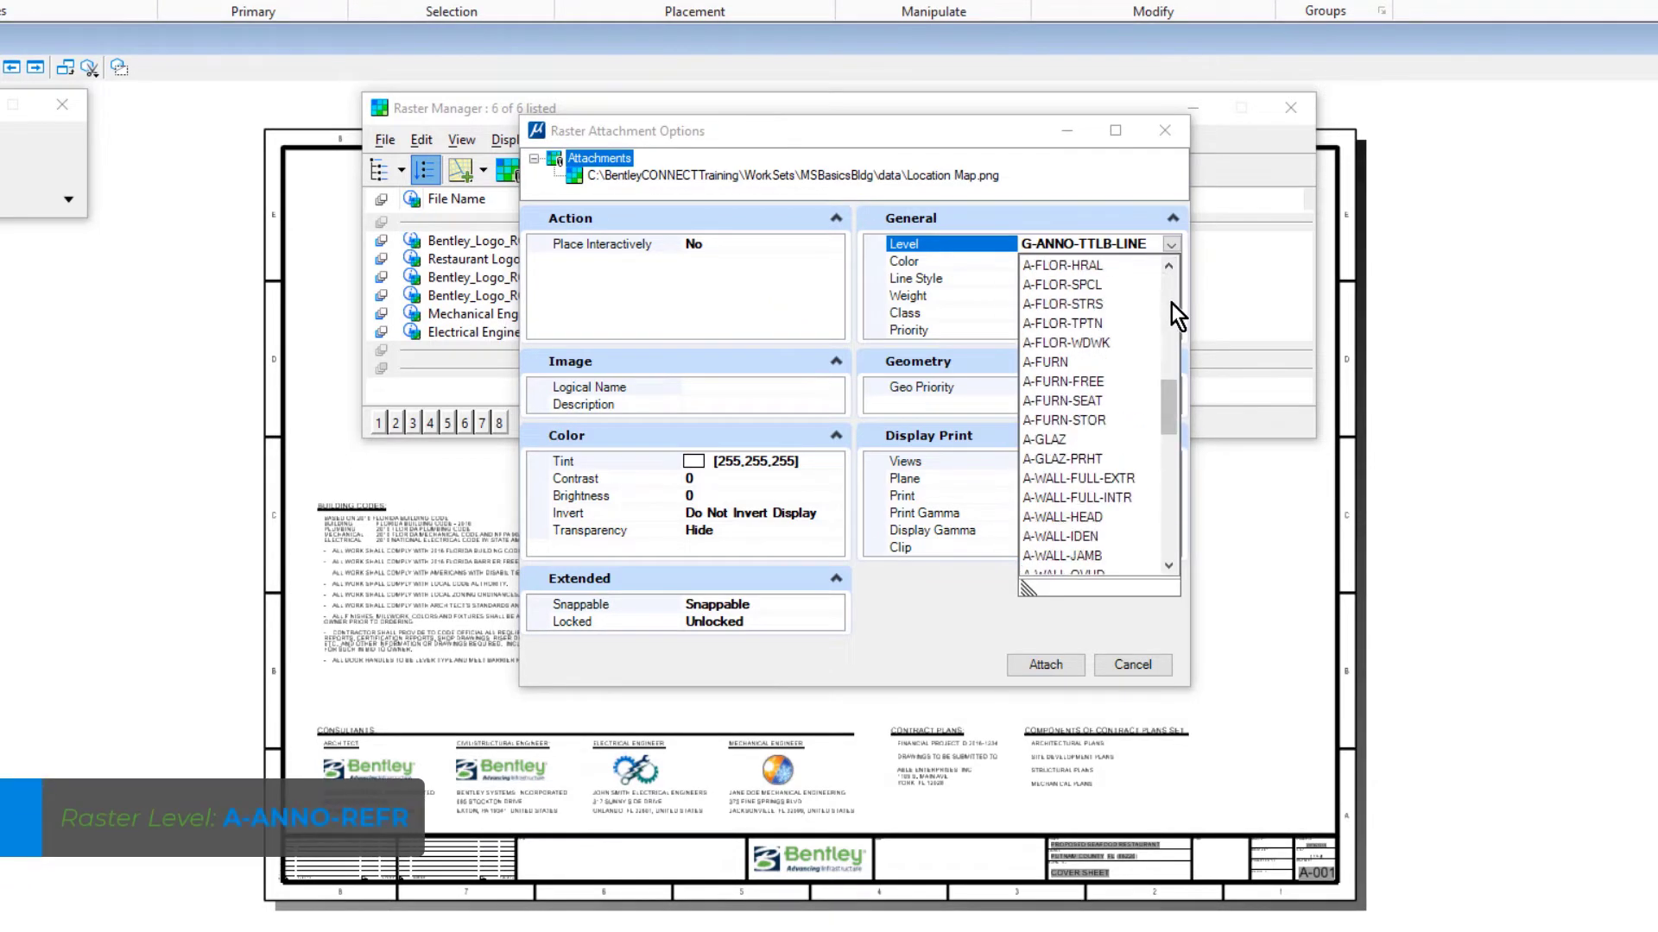
scroll(1172, 304, "up", 5)
scroll(1172, 303, "up", 5)
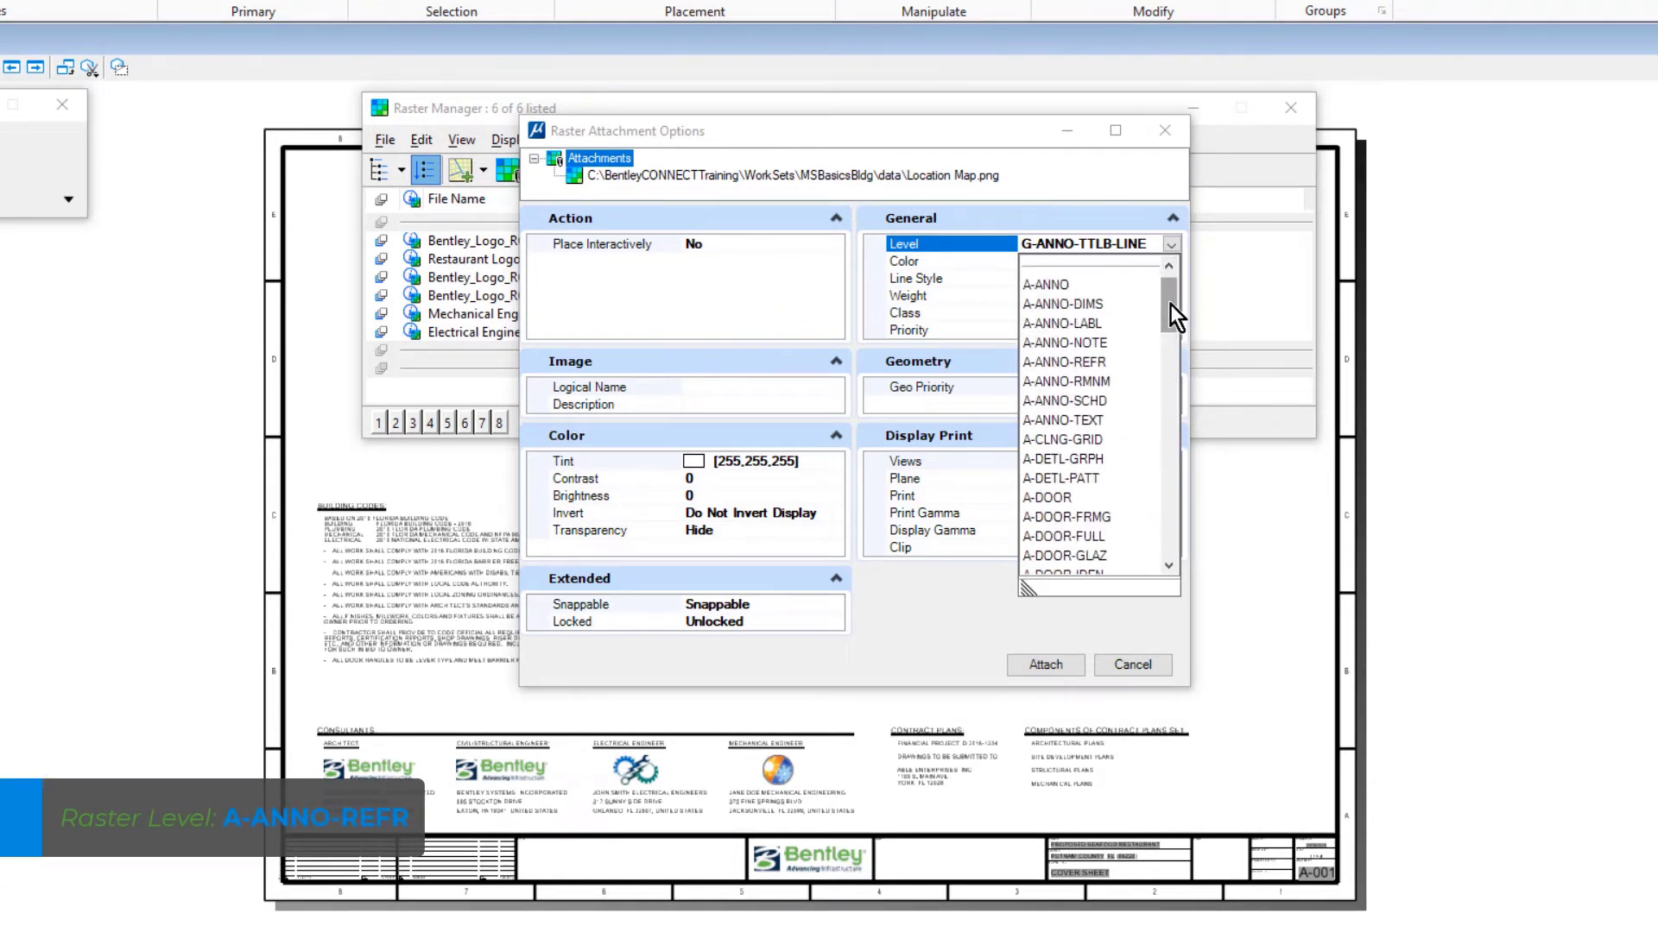
left_click(1126, 367)
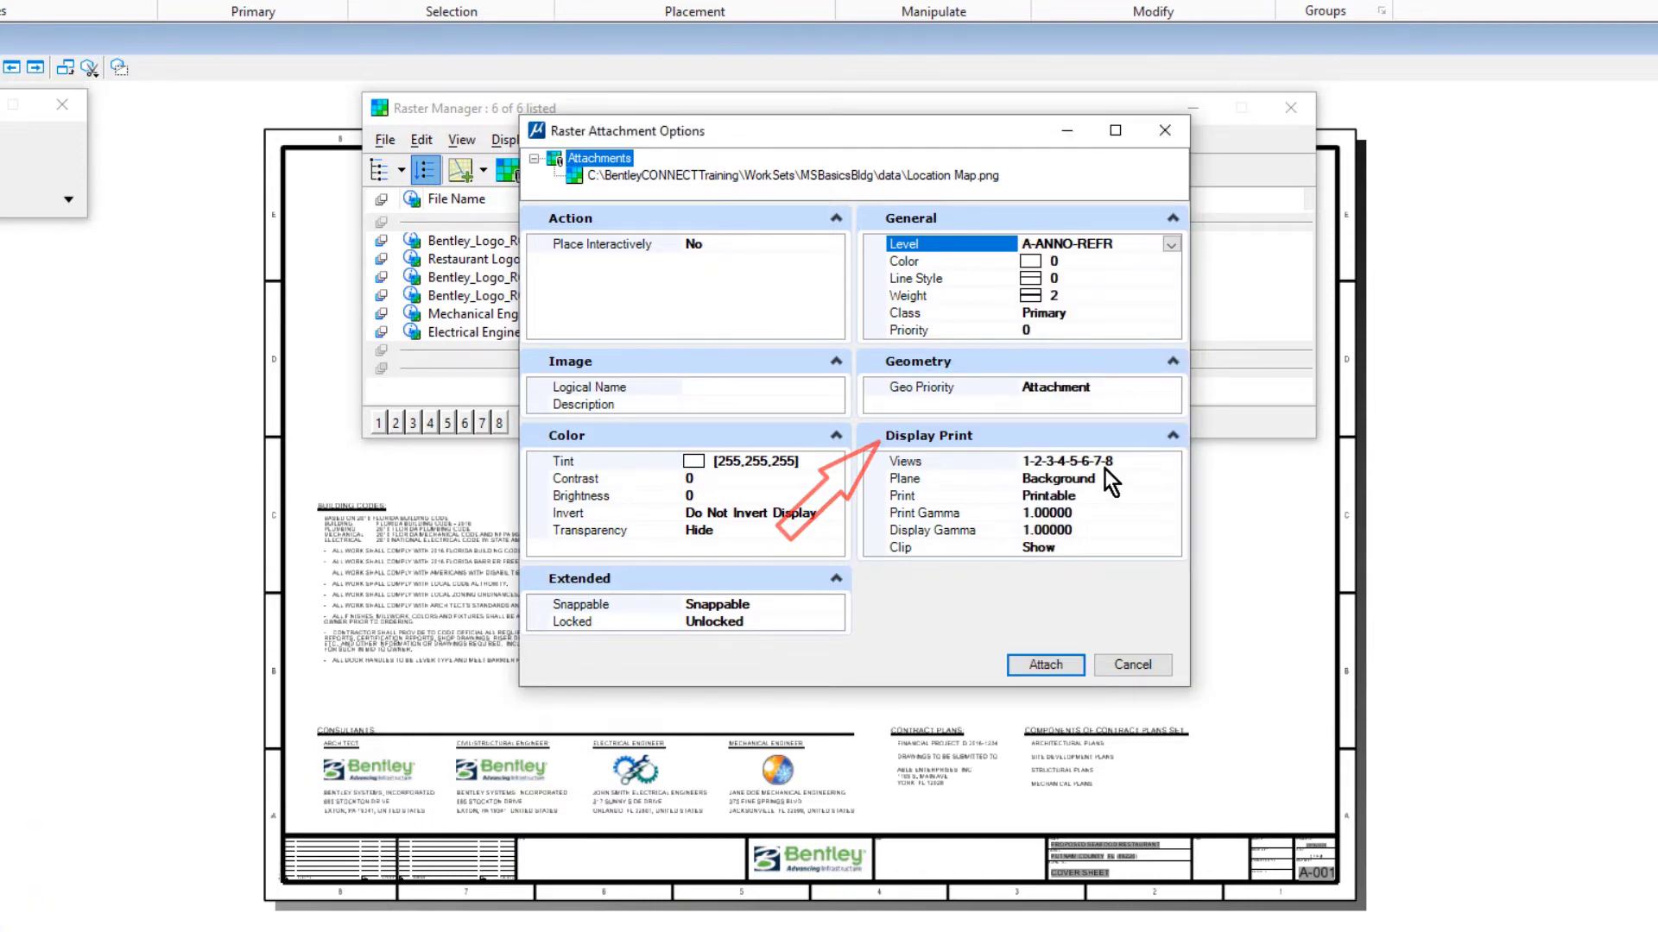
left_click(1166, 475)
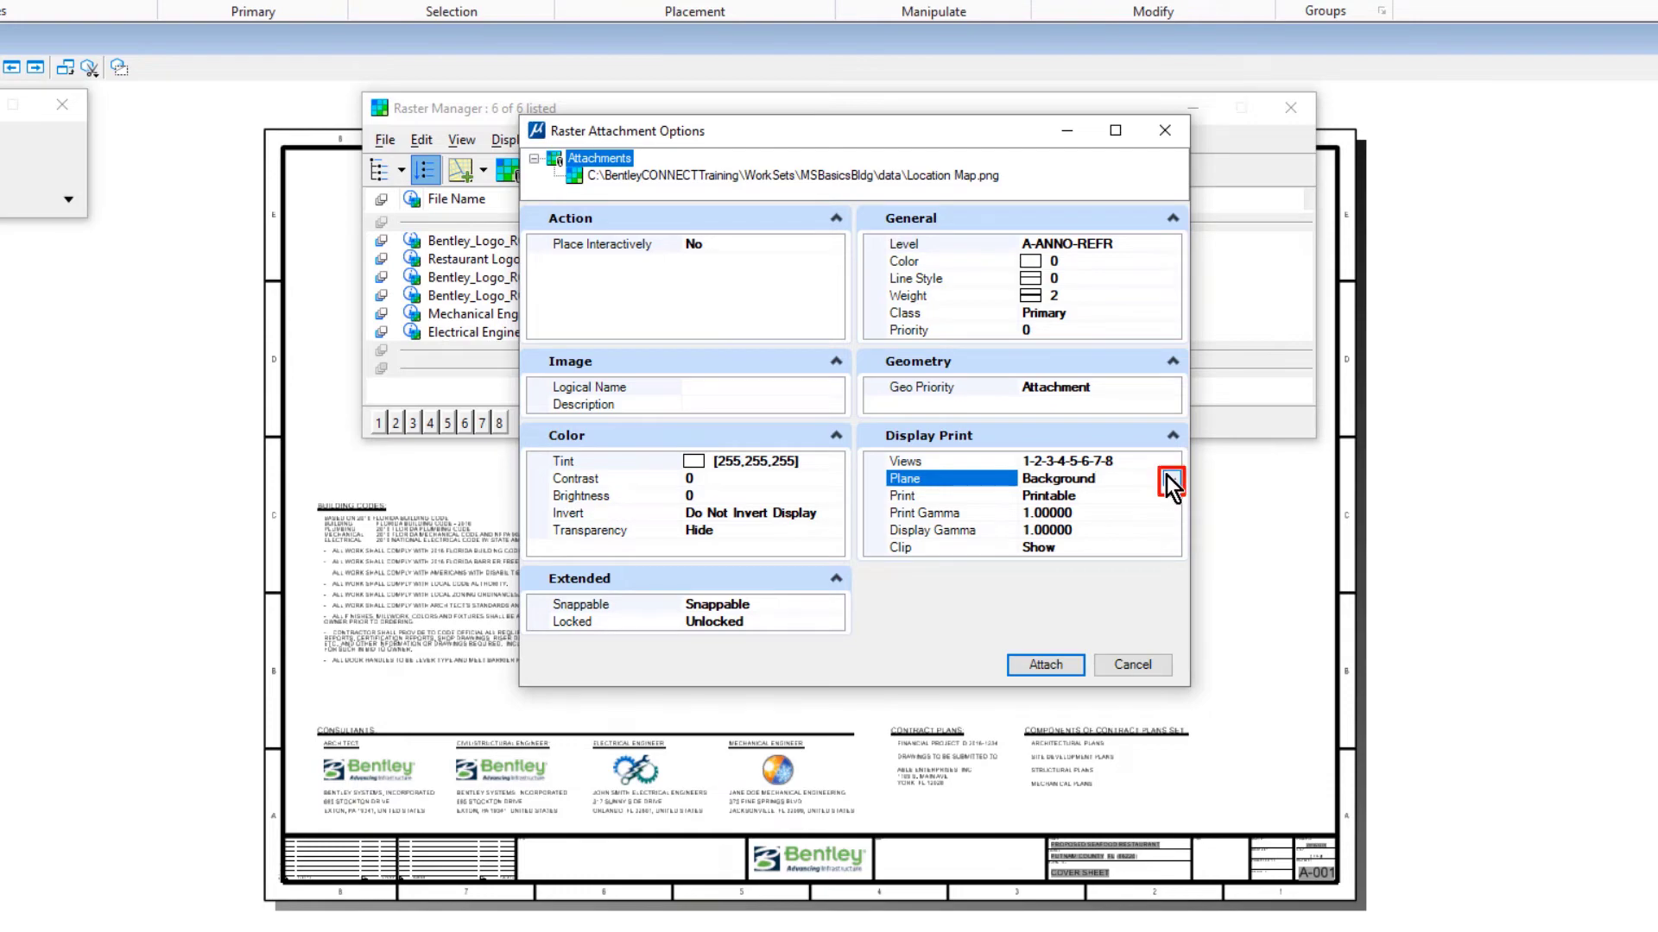
left_click(1165, 475)
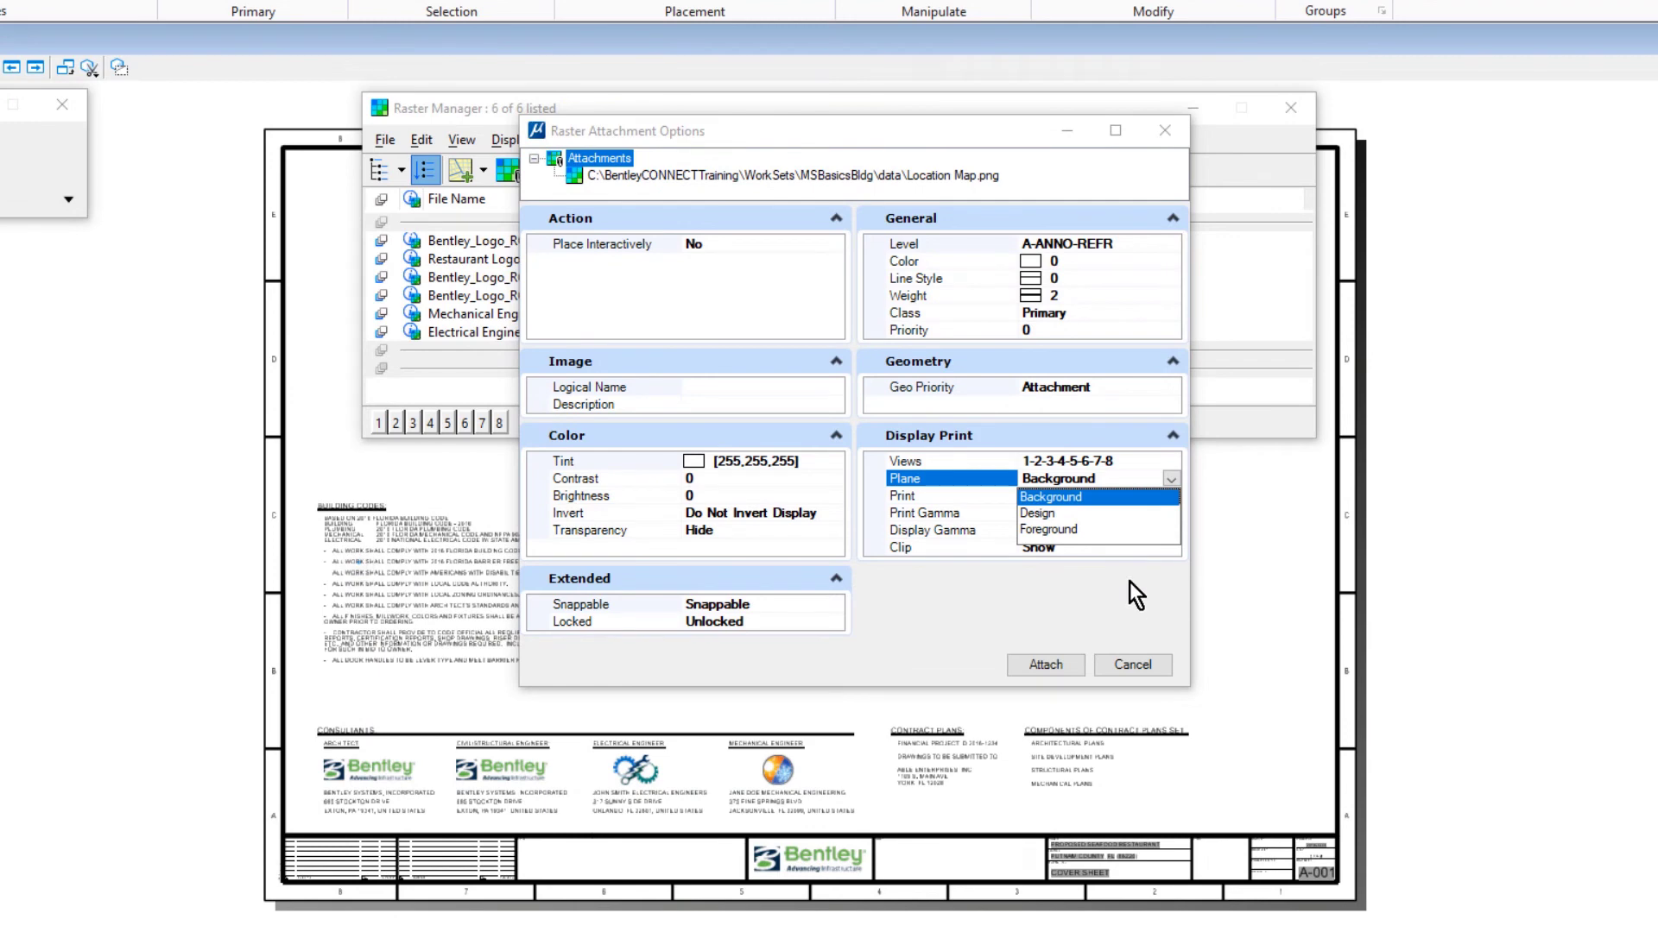
left_click(1130, 589)
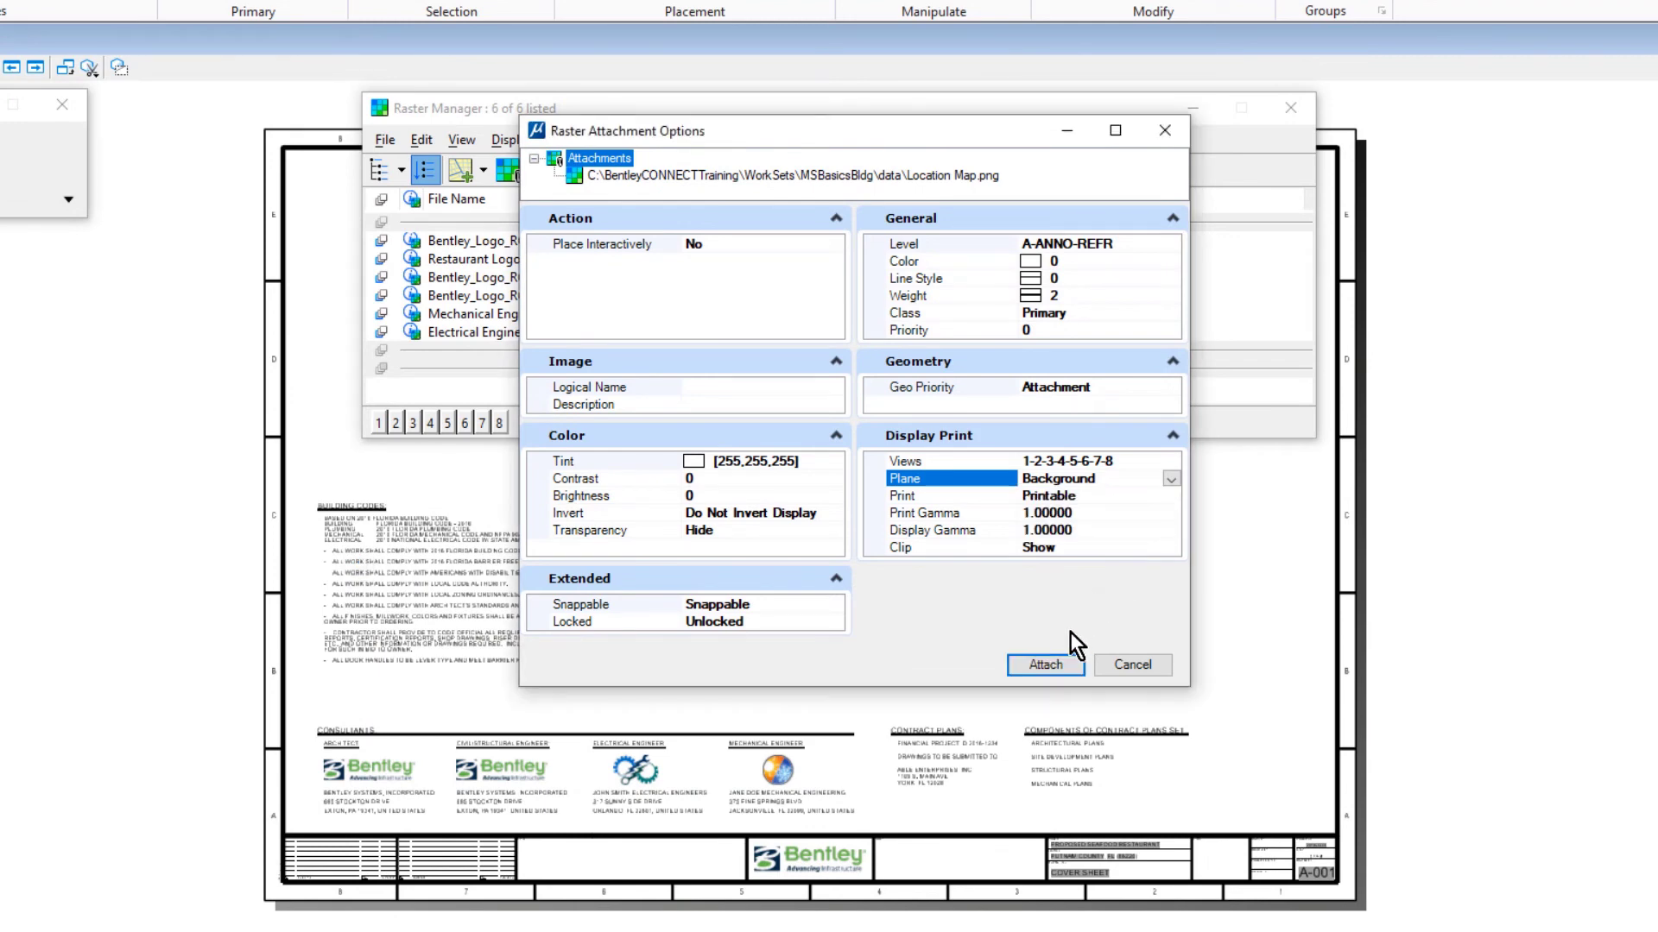
- Attach Location Map.png, close Raster Manager, and view the map below the sheet border
left_click(1075, 673)
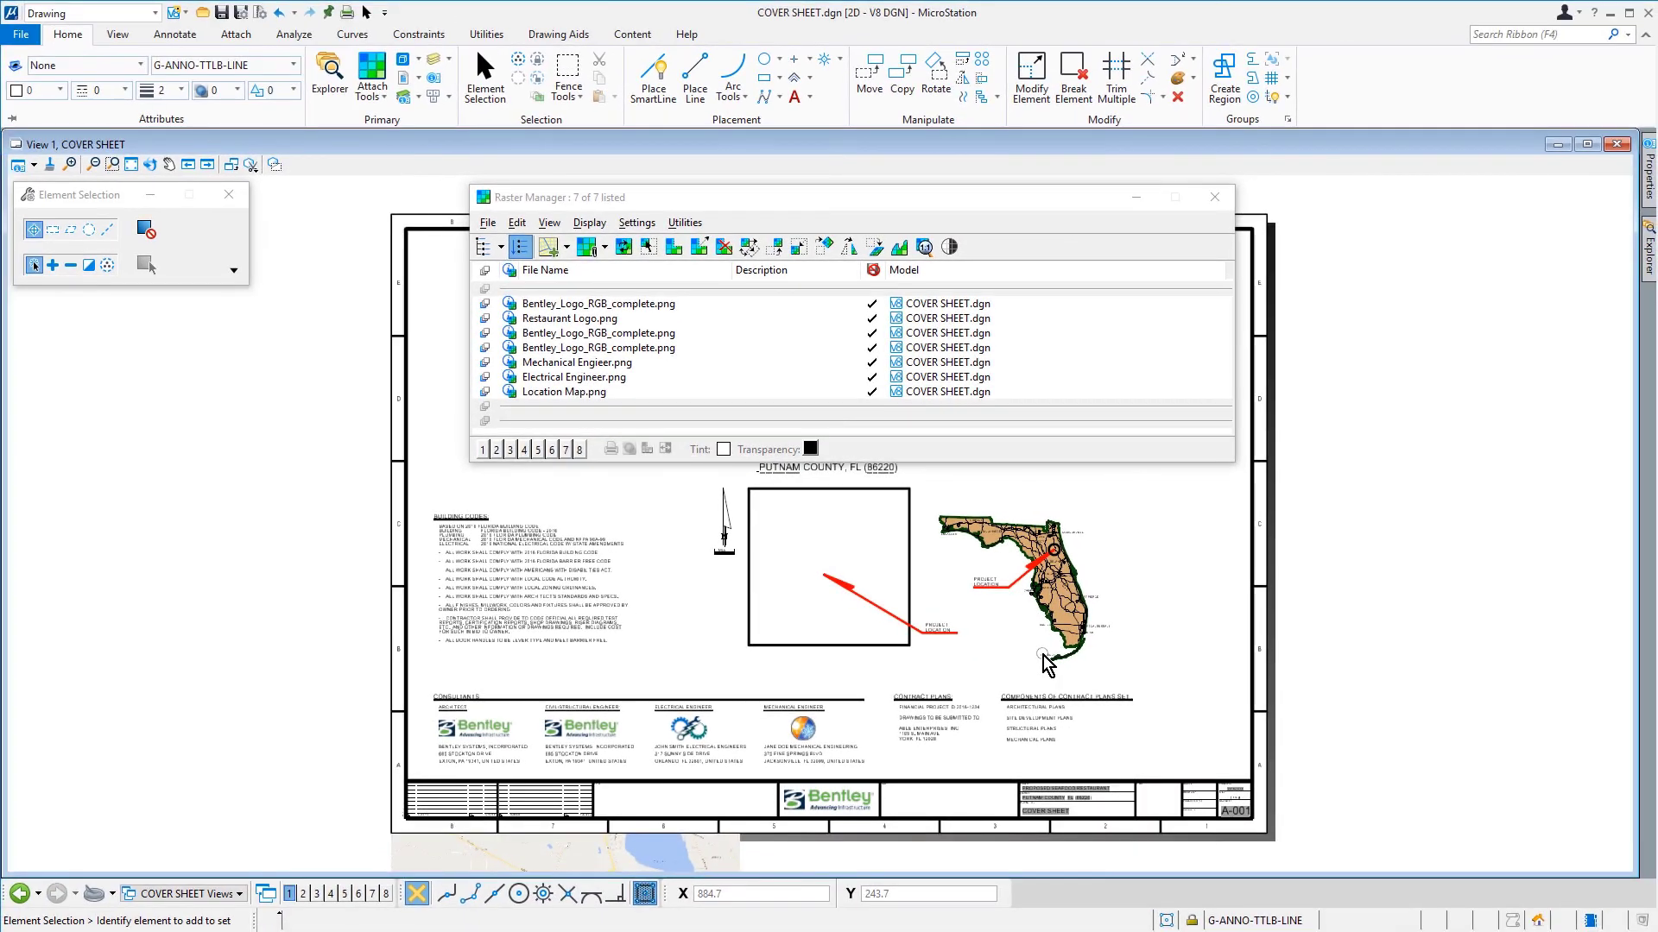
left_click(1213, 197)
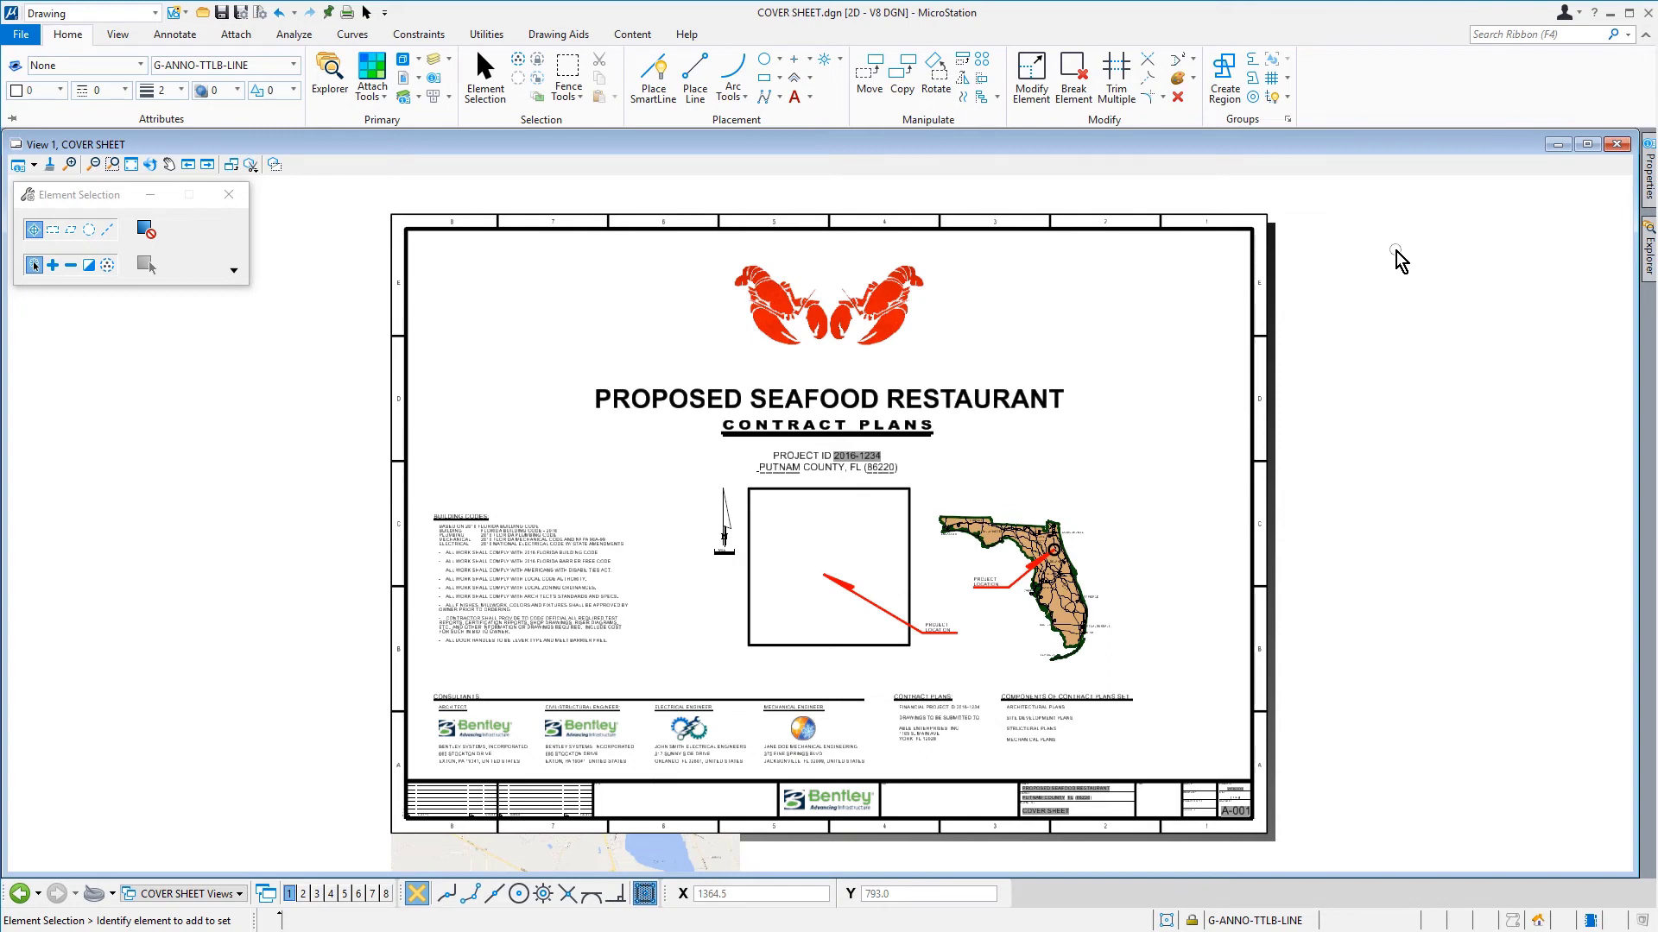
scroll(1399, 260, "down", 2)
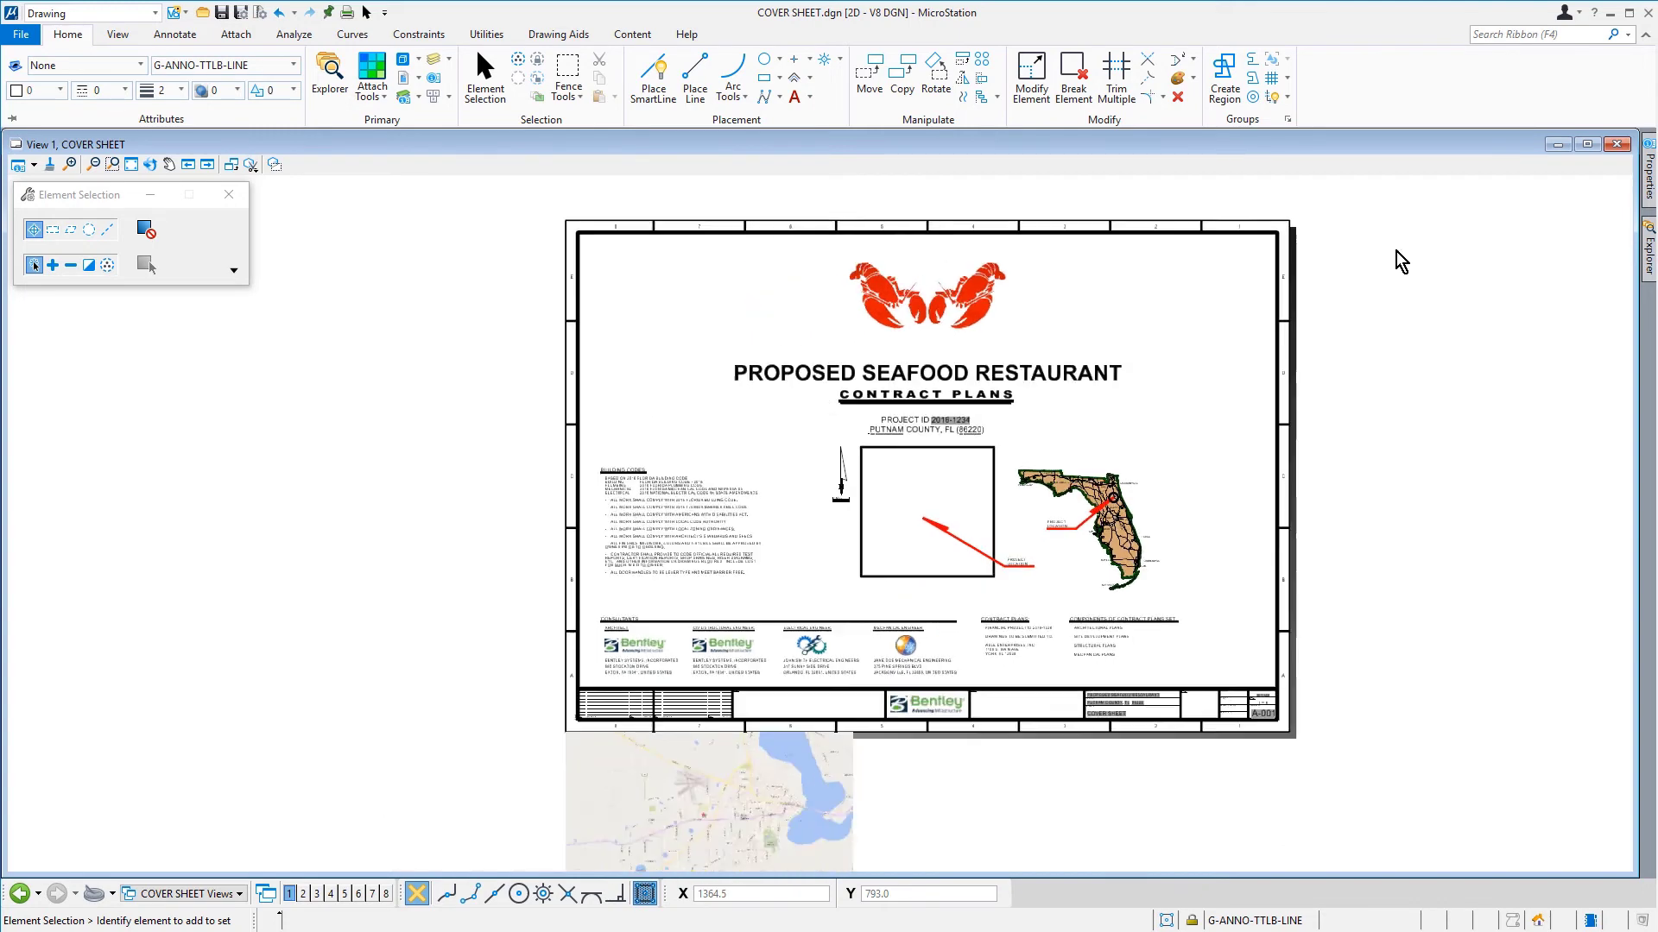
mouse_move(1396, 254)
middle_mouse_down()
mouse_move(1305, 279)
mouse_move(1241, 269)
middle_mouse_up()
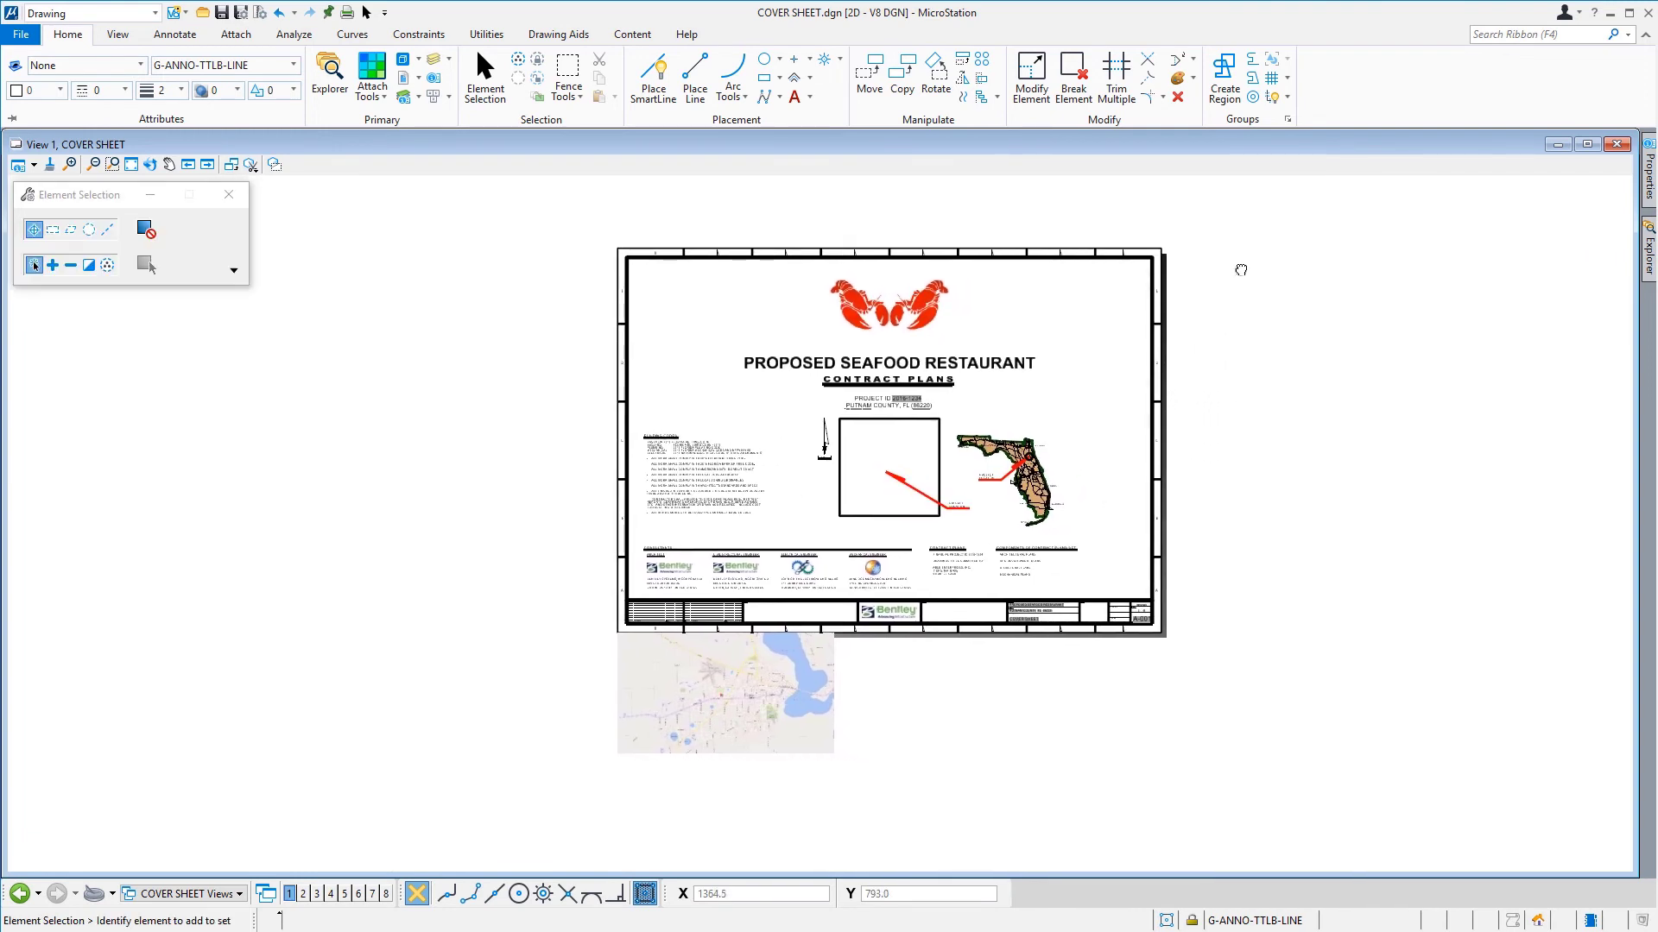